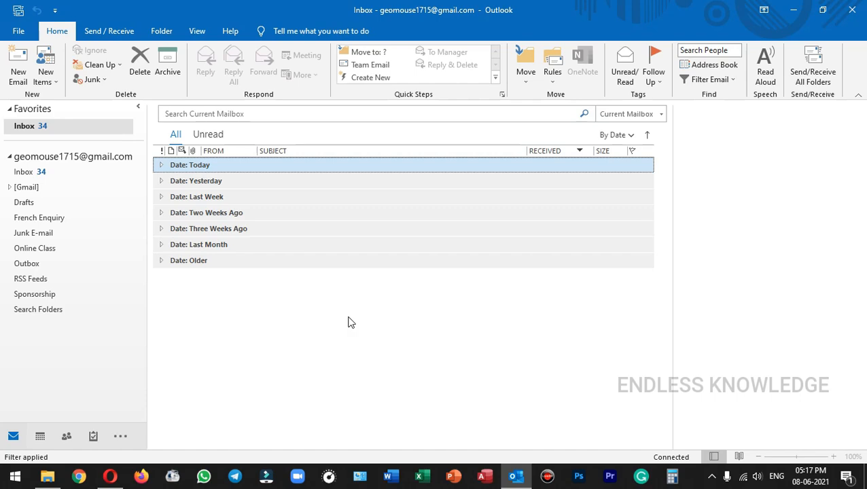
Expand the Today group in the inbox, view the Google "Security alert" message in its own window and close it.
click(55, 80)
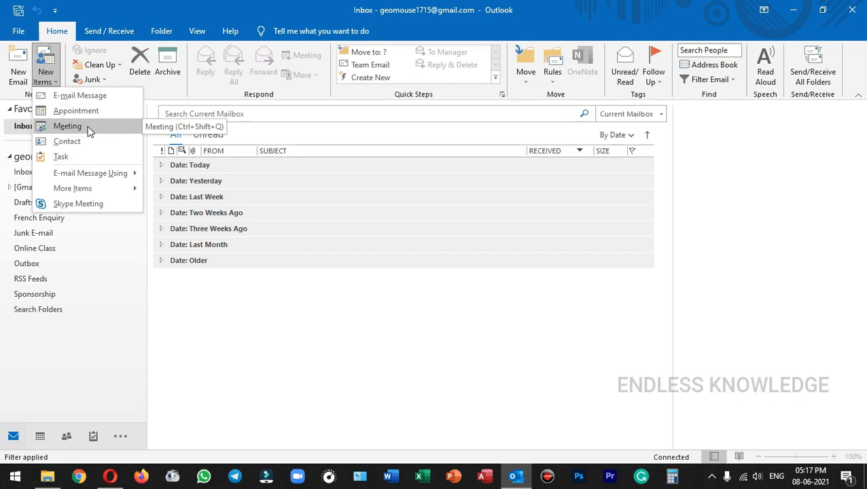
click(163, 169)
click(161, 167)
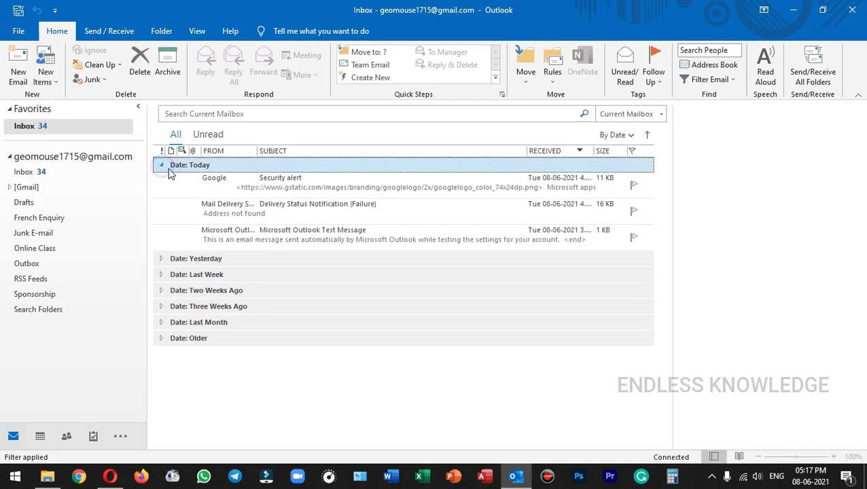
double_click(216, 189)
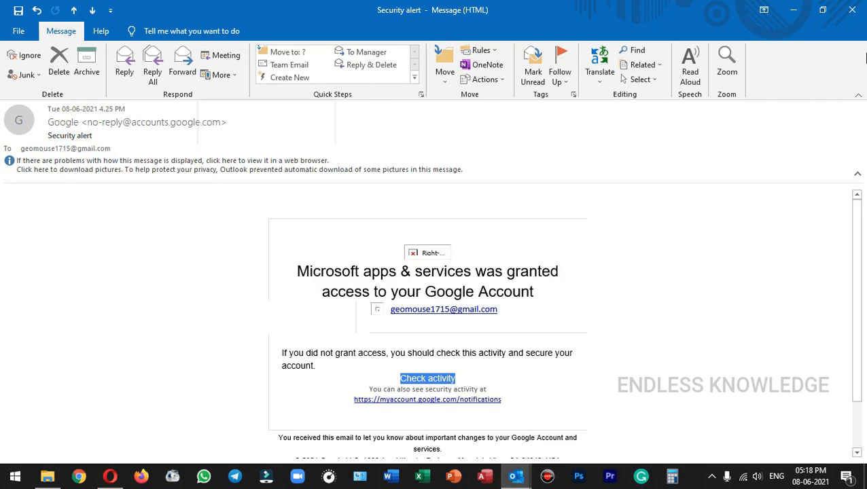
click(853, 10)
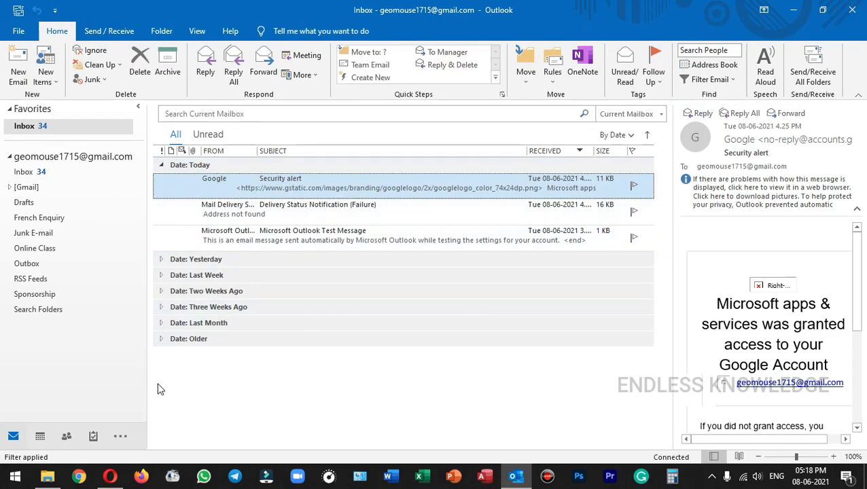
Switch from the mailbox to the calendar.
click(41, 439)
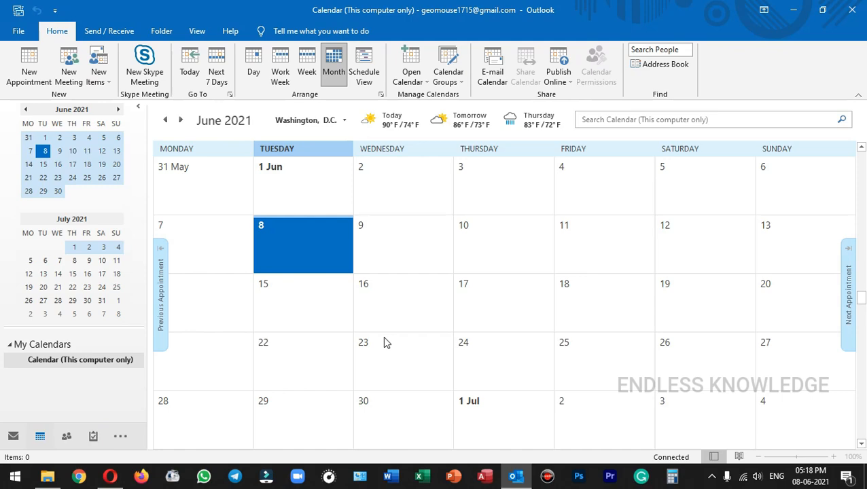
click(474, 306)
click(474, 306)
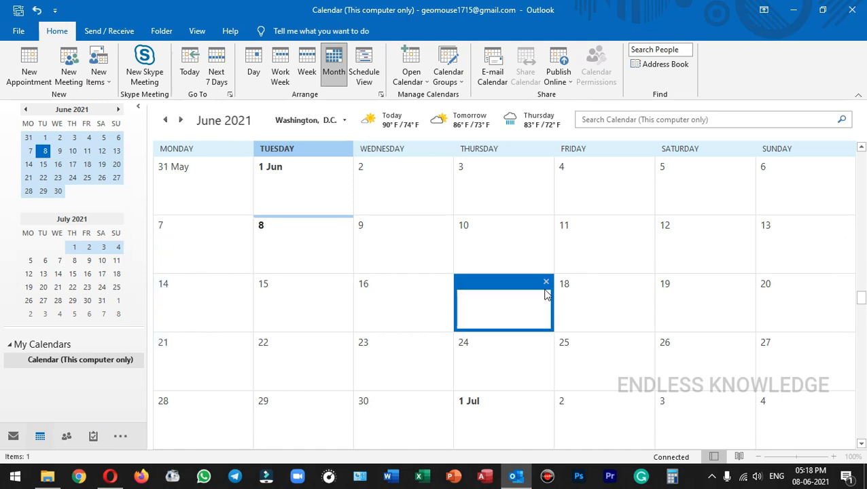
click(546, 282)
click(543, 289)
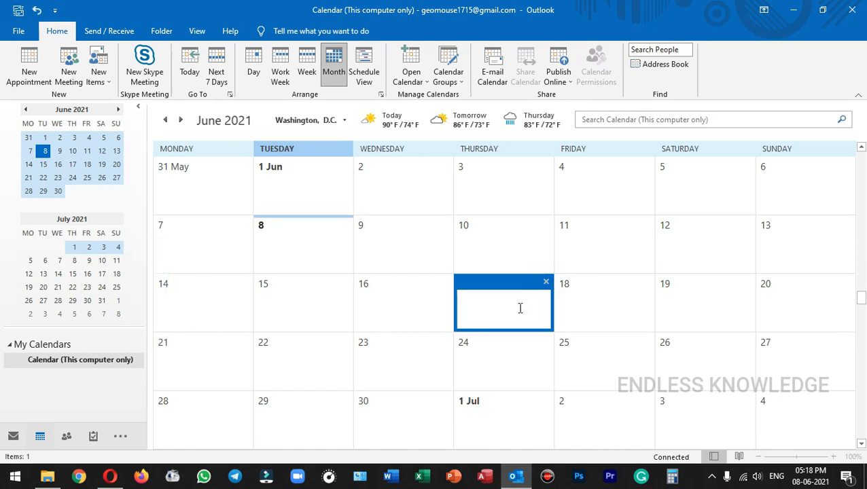
click(545, 282)
right_click(523, 305)
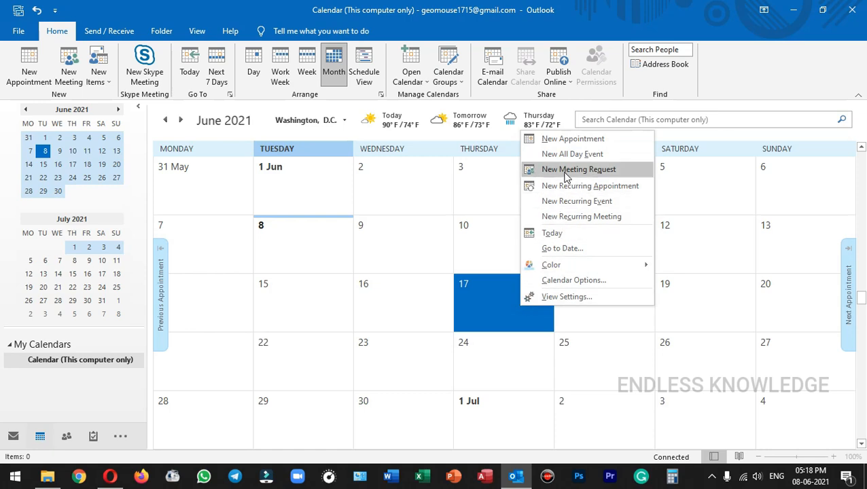
click(484, 305)
click(484, 305)
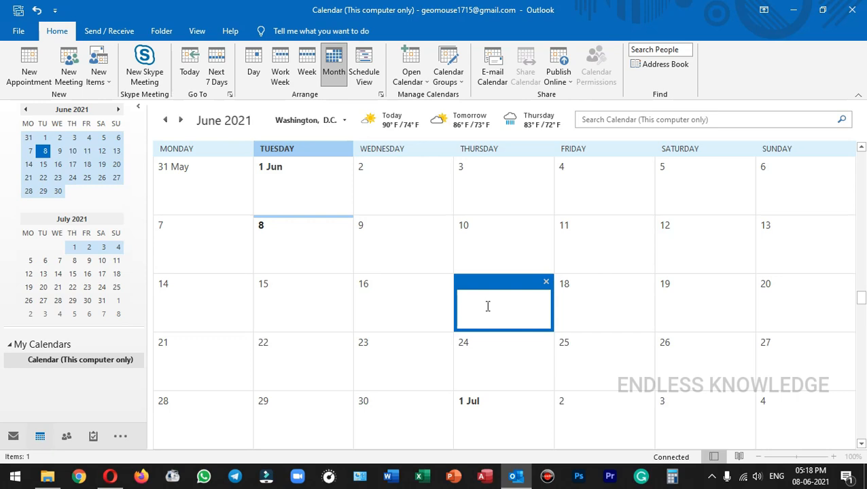
key(Escape)
double_click(521, 313)
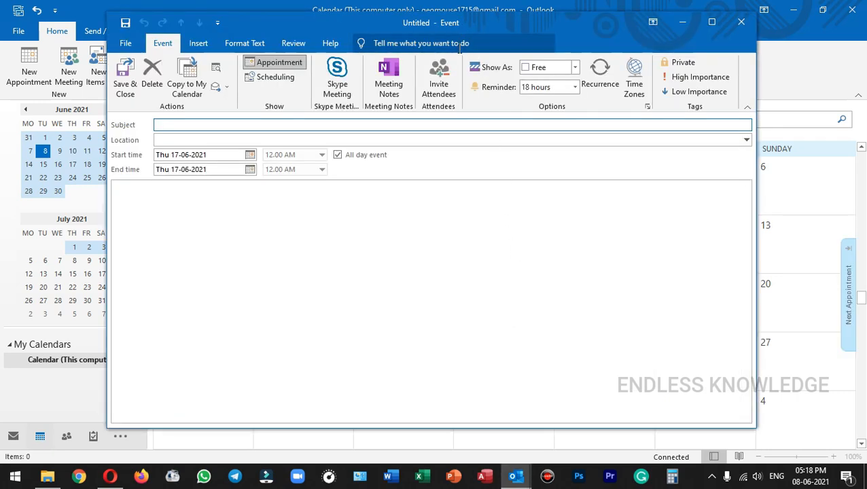
click(441, 88)
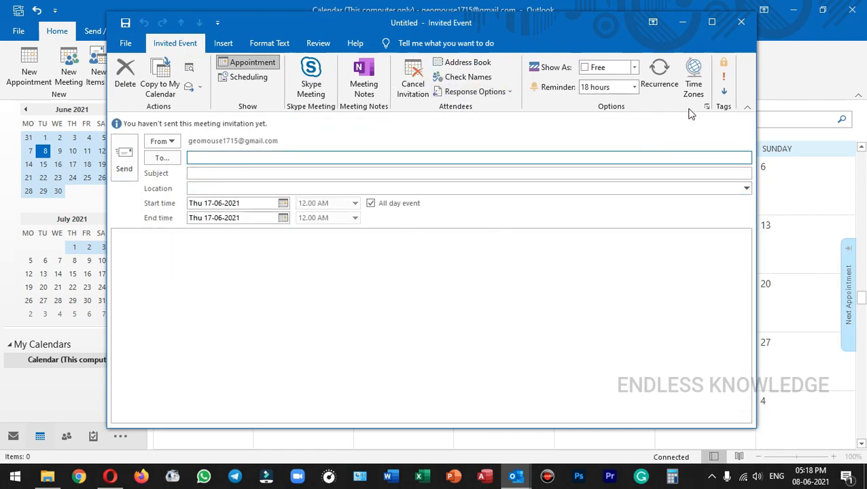
click(740, 21)
click(441, 274)
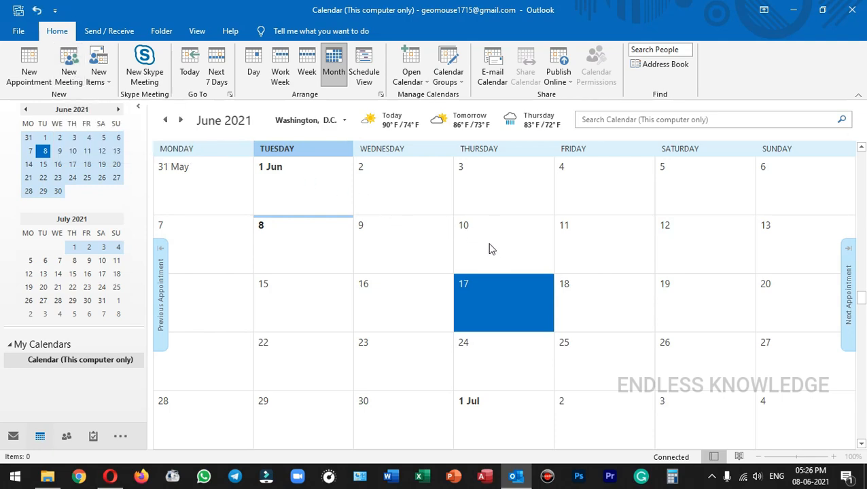
Start a new meeting request for Thursday 10 June 2021 from the calendar.
click(490, 248)
click(490, 243)
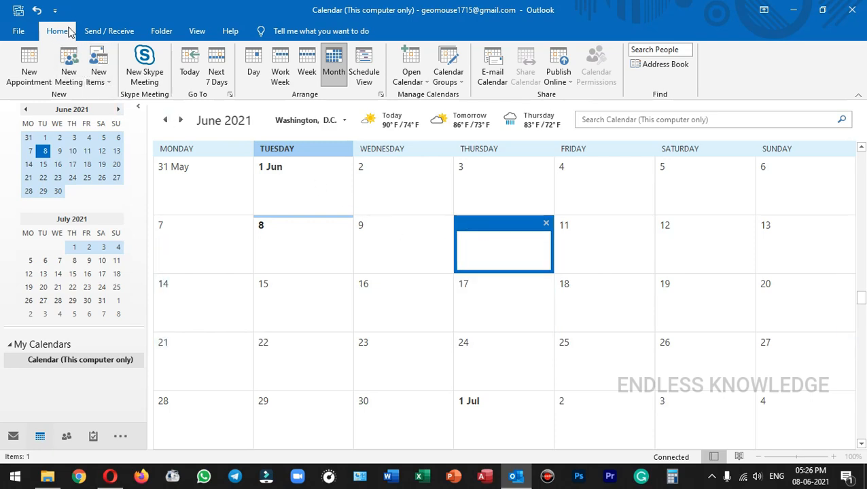
click(68, 66)
drag(473, 53, 465, 34)
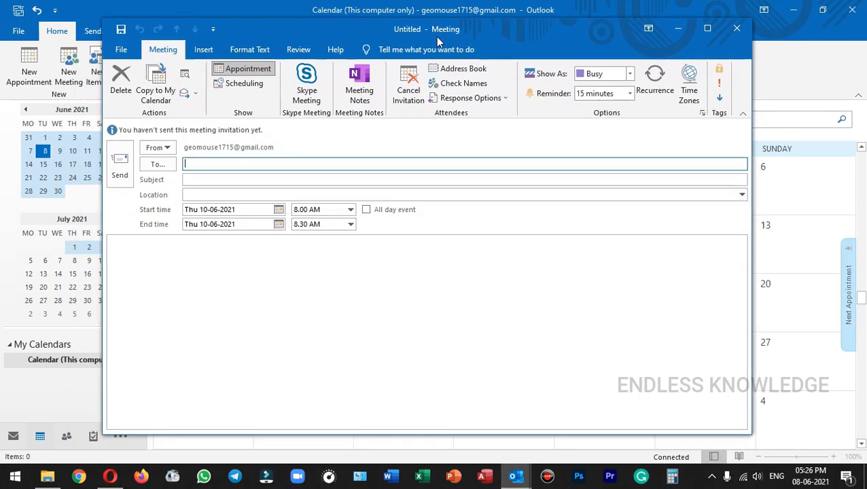
drag(410, 32, 410, 41)
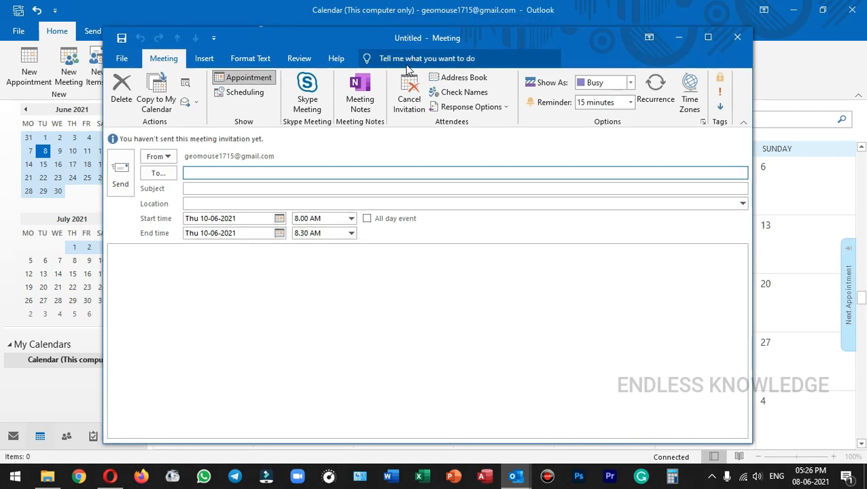
Enter "Project Nature" as the meeting subject and "Meeting Room A" as its location.
click(201, 189)
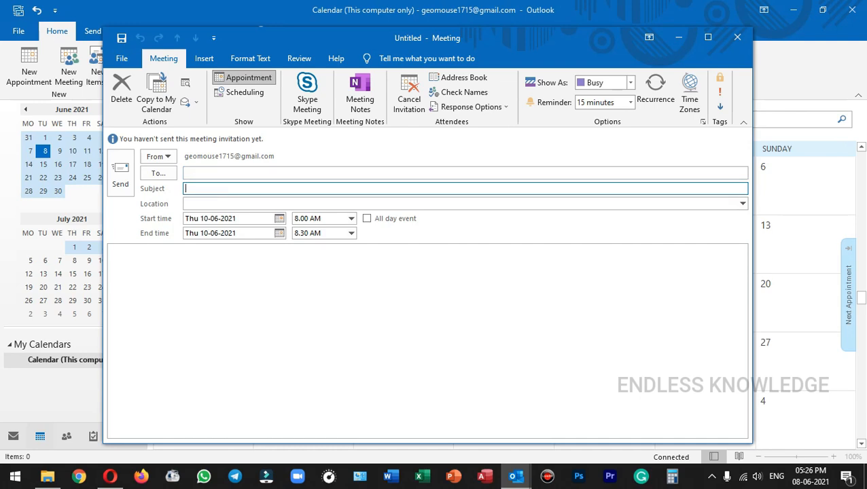
text(Project Nature)
click(216, 203)
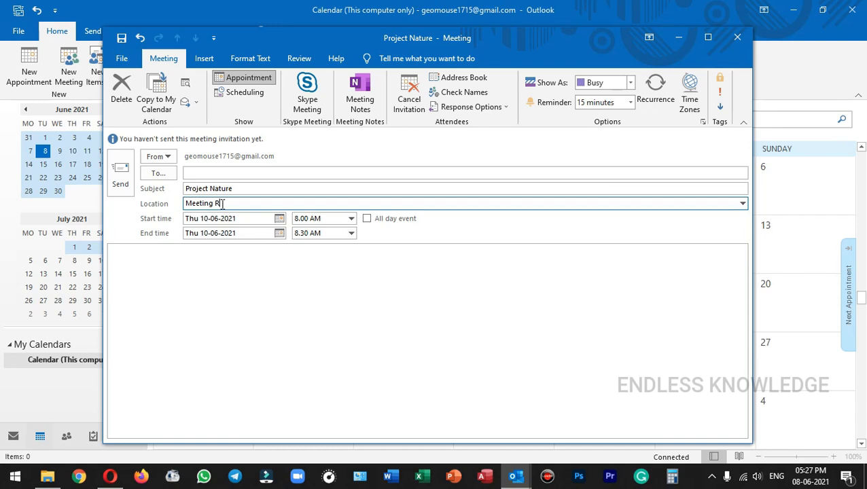
text(oom A)
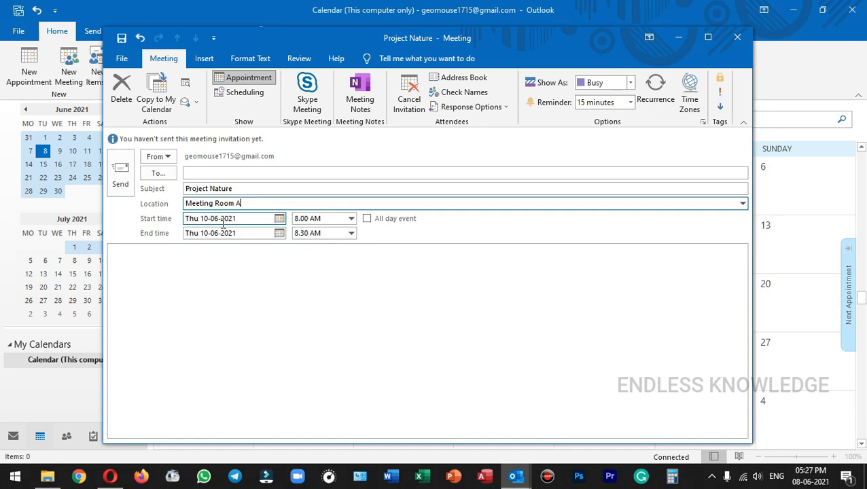
Schedule the meeting from 11.00 AM to 12.00 PM.
click(352, 218)
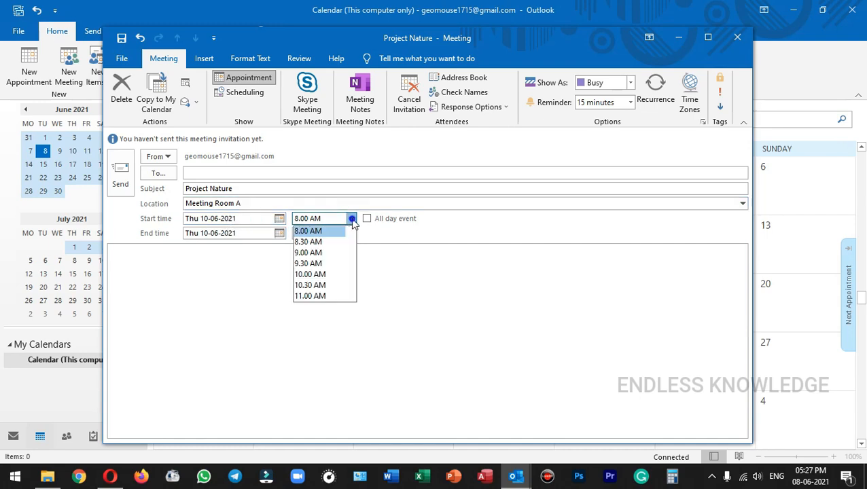
click(320, 296)
click(351, 233)
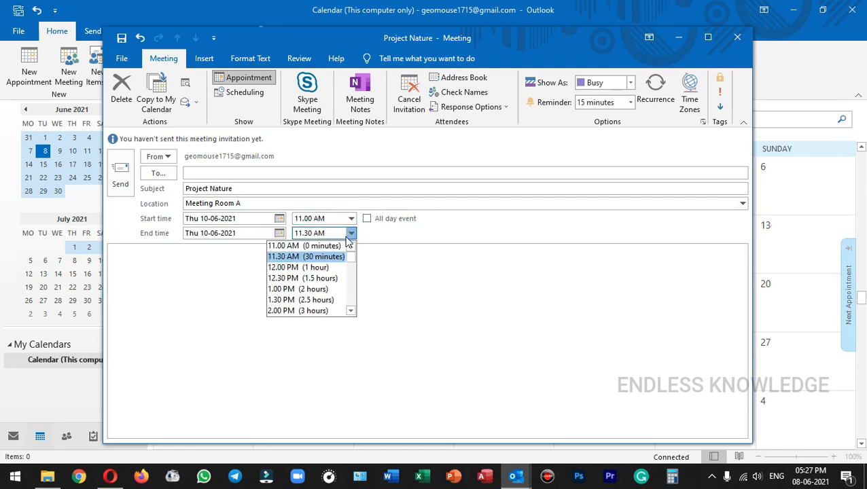
click(322, 268)
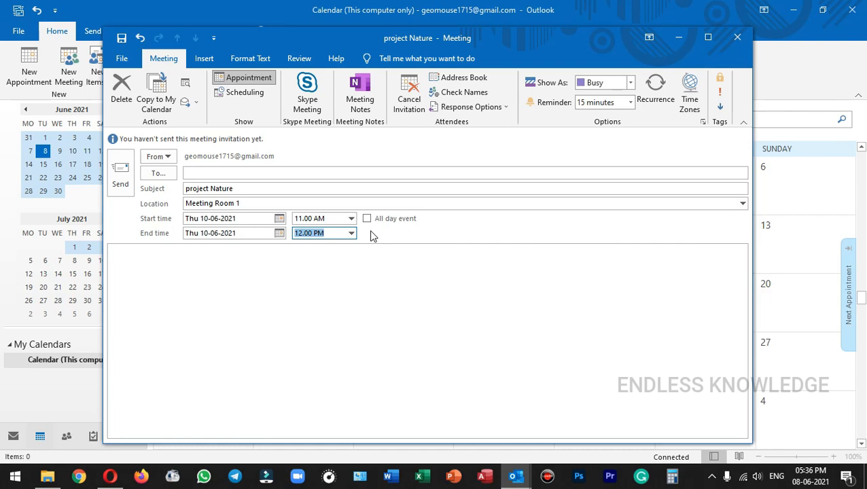
Add the Save Nature contact group from the address book as a required attendee.
click(163, 177)
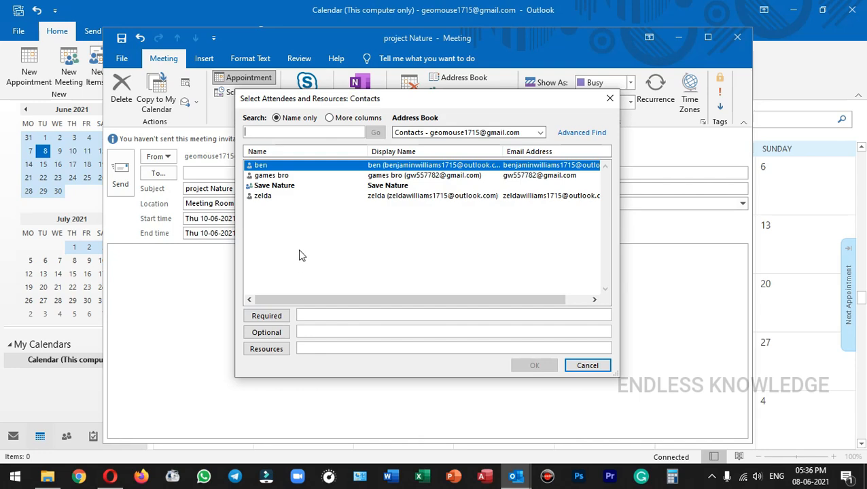
click(288, 190)
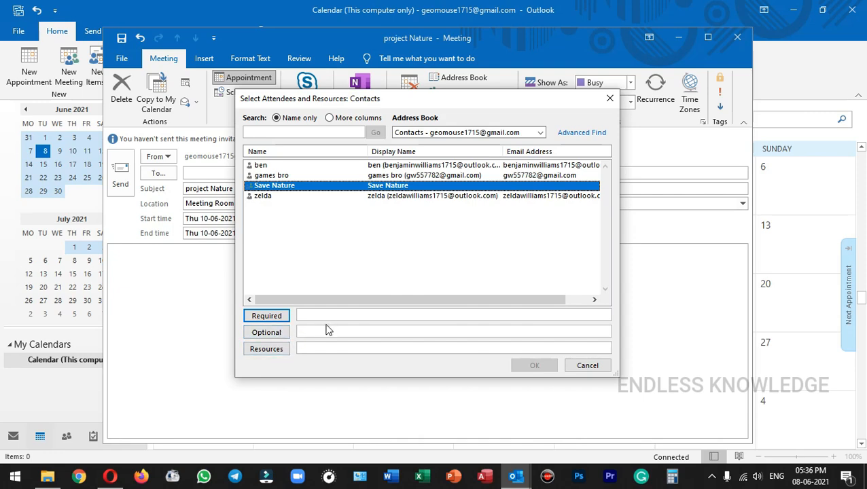
click(279, 316)
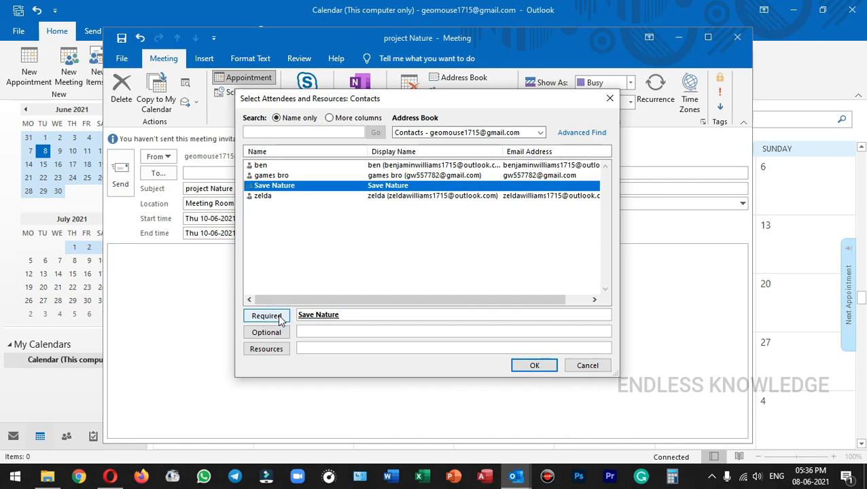
click(528, 366)
Expand the Save Nature group among the meeting recipients into its individual members.
click(189, 174)
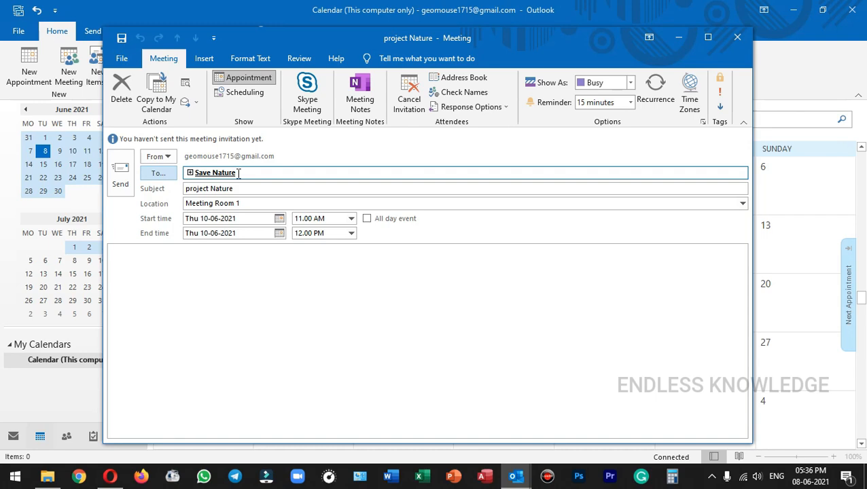
click(190, 173)
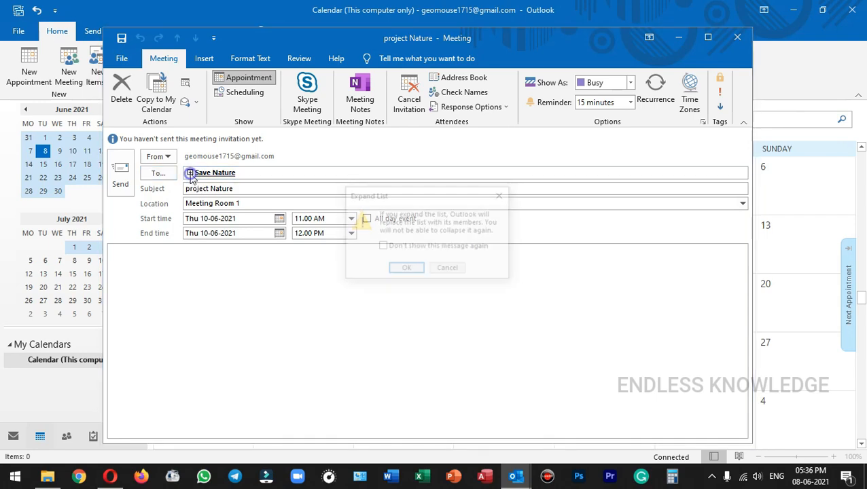
click(403, 269)
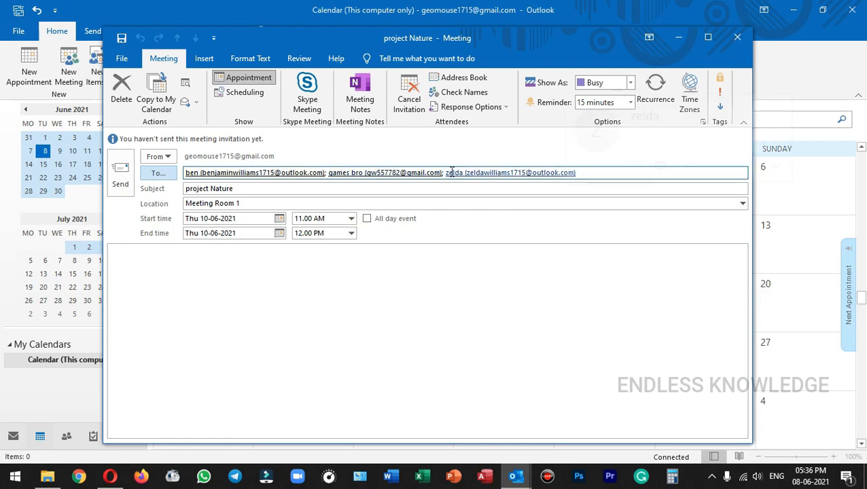
click(532, 192)
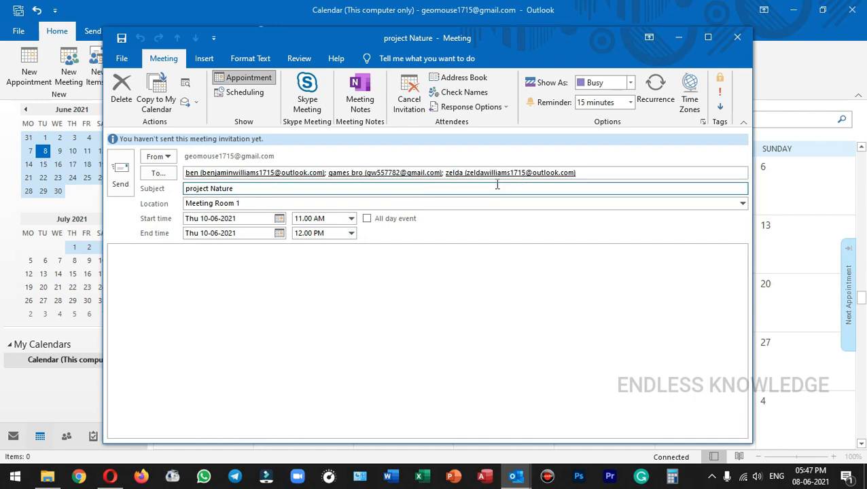
Check the attendees' availability in the Scheduling view and return to the Appointment view.
click(250, 93)
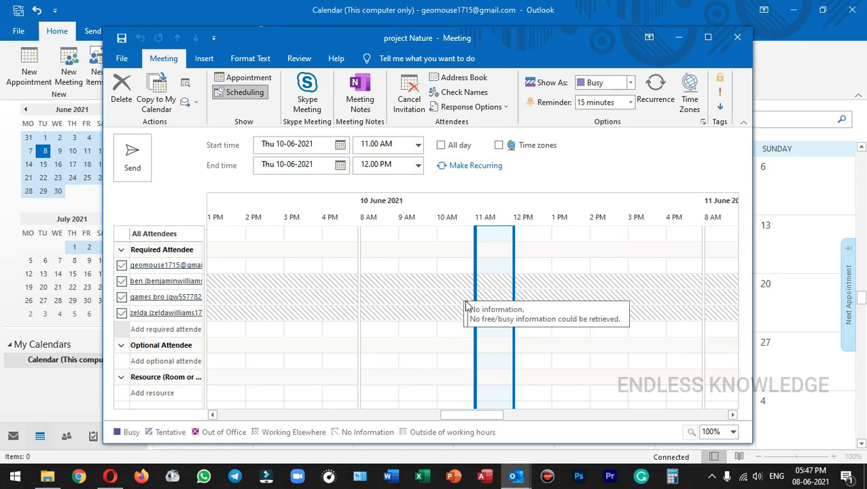
click(243, 79)
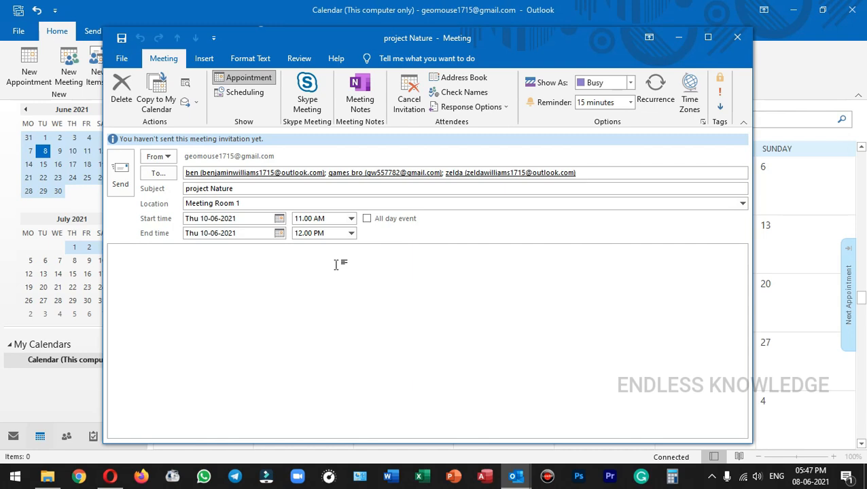
Attach the file Save Nature.pdf from the Desktop folder to the meeting invitation.
click(204, 58)
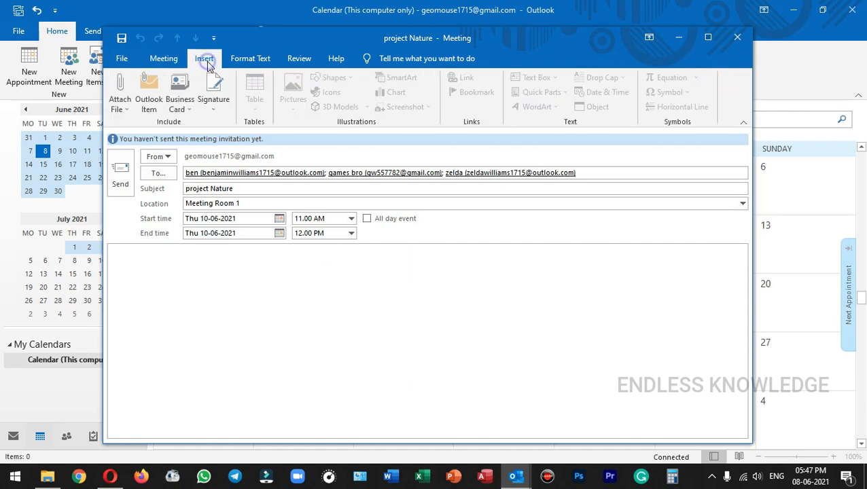
click(306, 277)
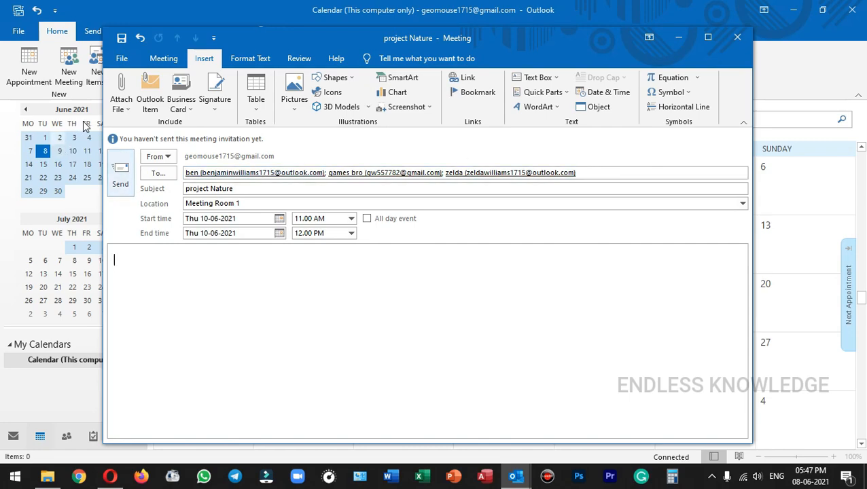
click(121, 100)
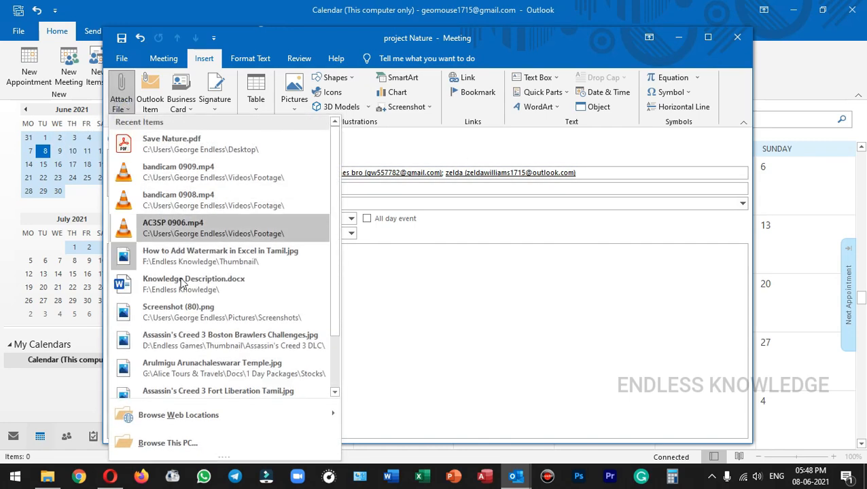
click(187, 439)
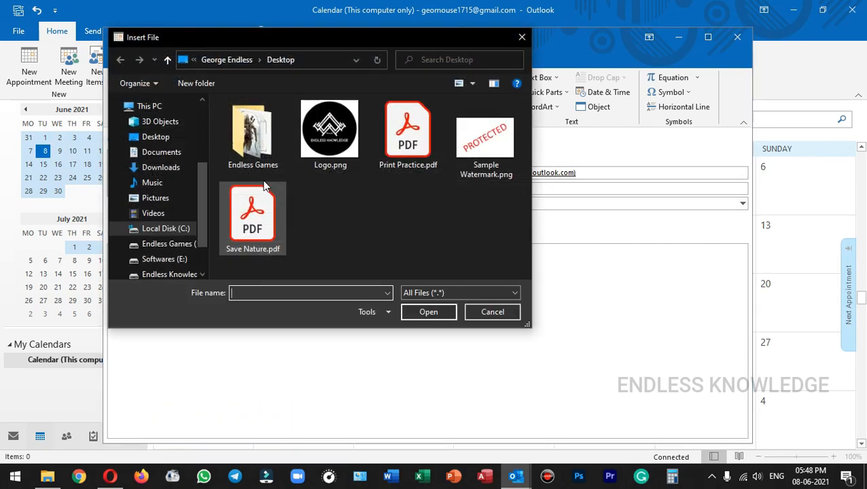
click(253, 223)
click(429, 312)
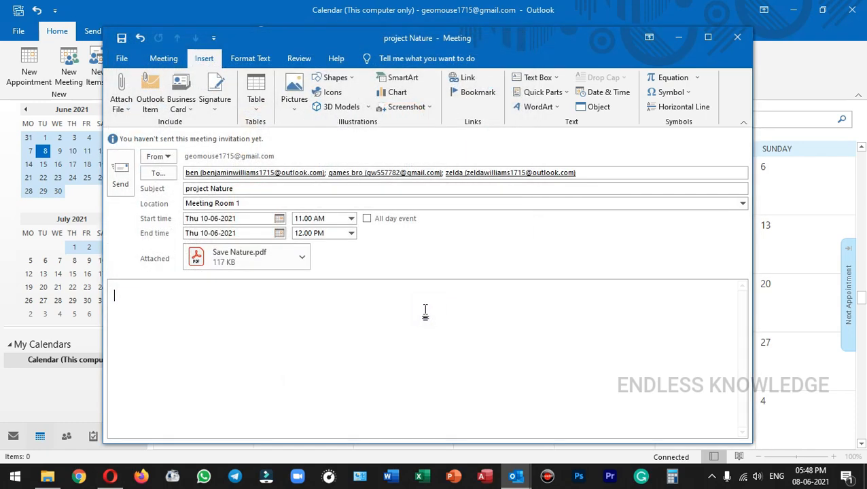
Write the message "Hi guys" and "Read the document that has been attached ahead of the meeting." and send the meeting invitation.
click(228, 310)
text(Hi gu)
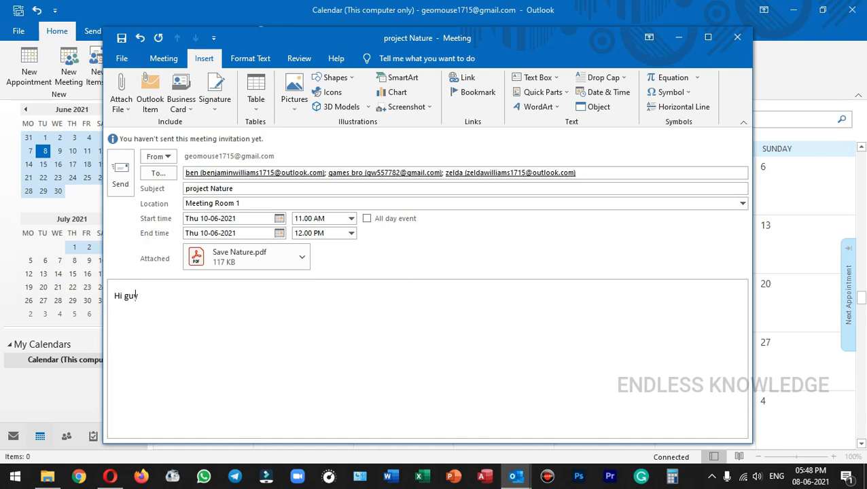
text(ys)
key(Return)
text(Read the document that ha)
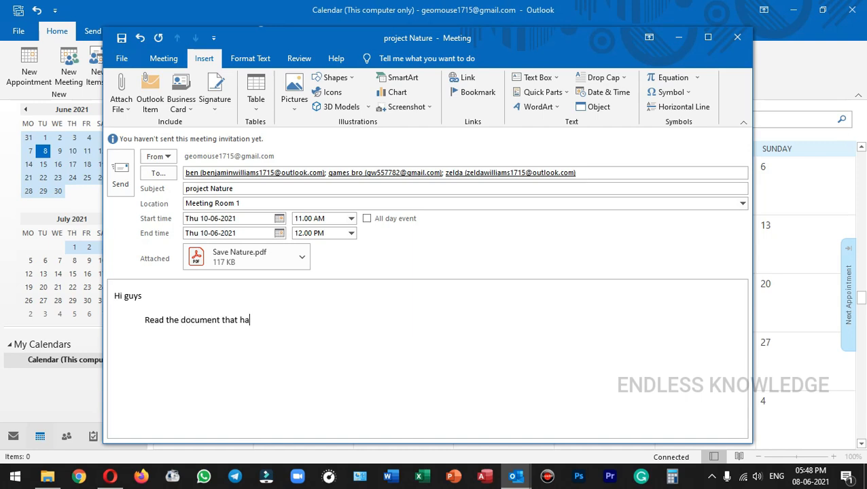
text(s been attached a)
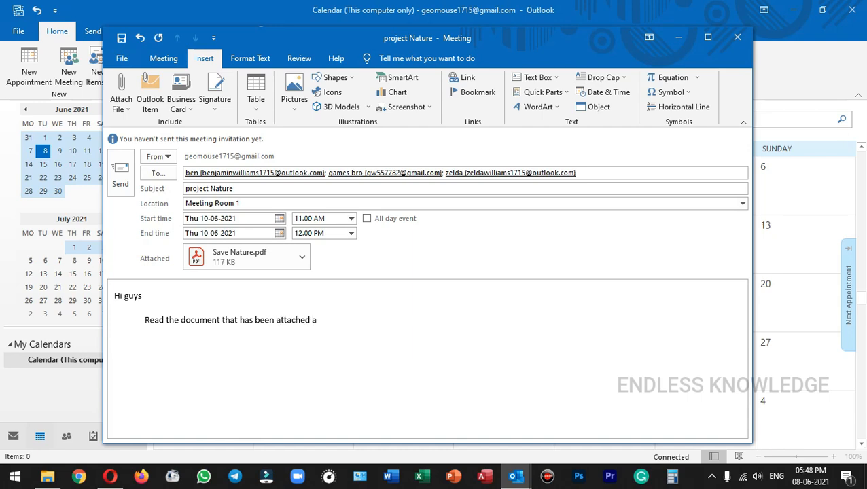
text(head of the meeting.)
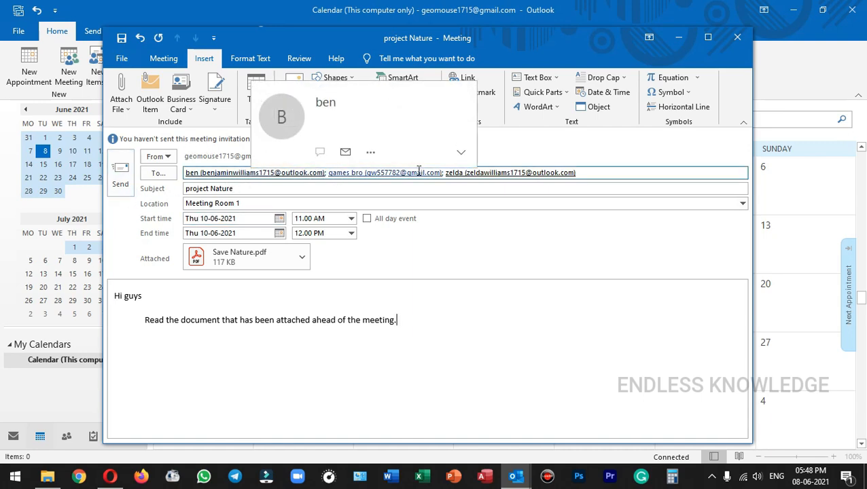
click(122, 175)
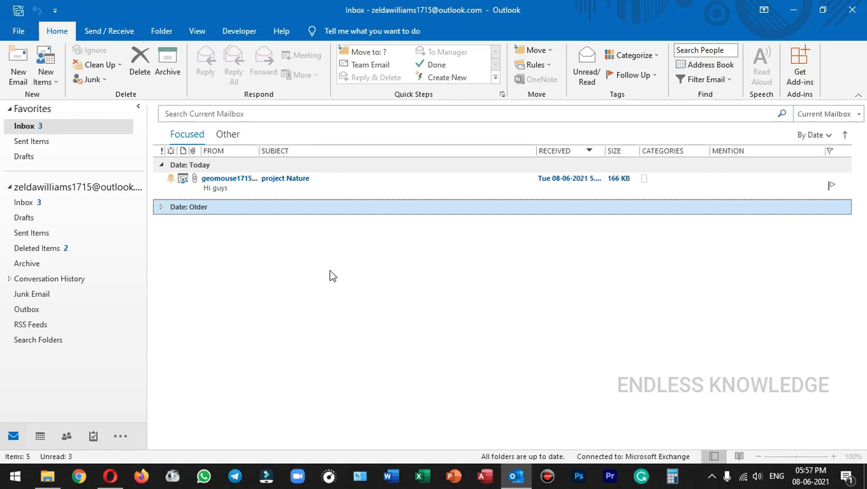
Try declining the received project Nature invitation with a proposed new time of 12.30 PM to 1.30 PM on 10 June.
double_click(325, 187)
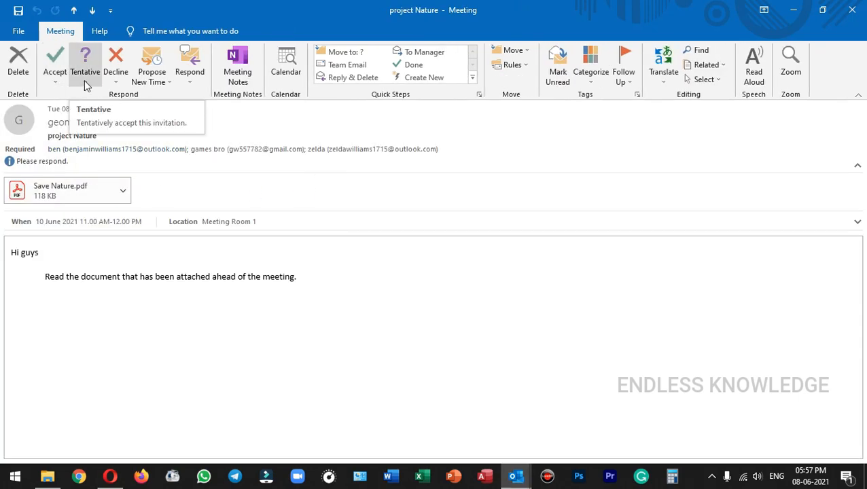
click(155, 83)
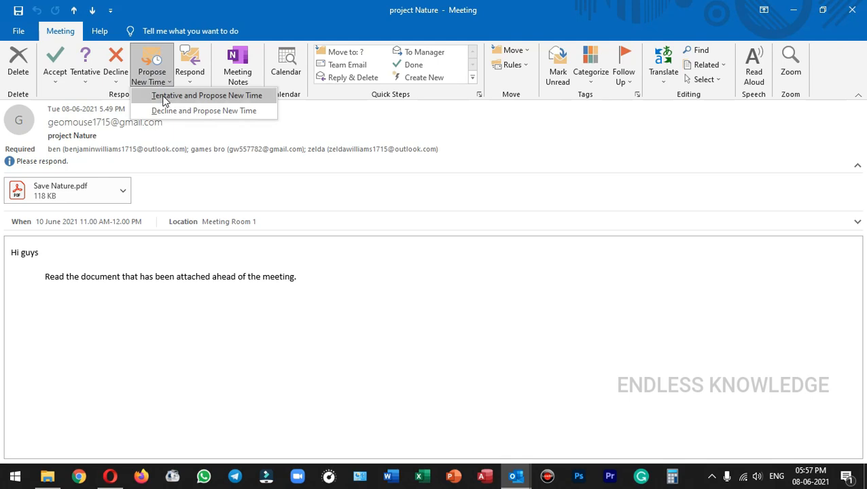
click(219, 112)
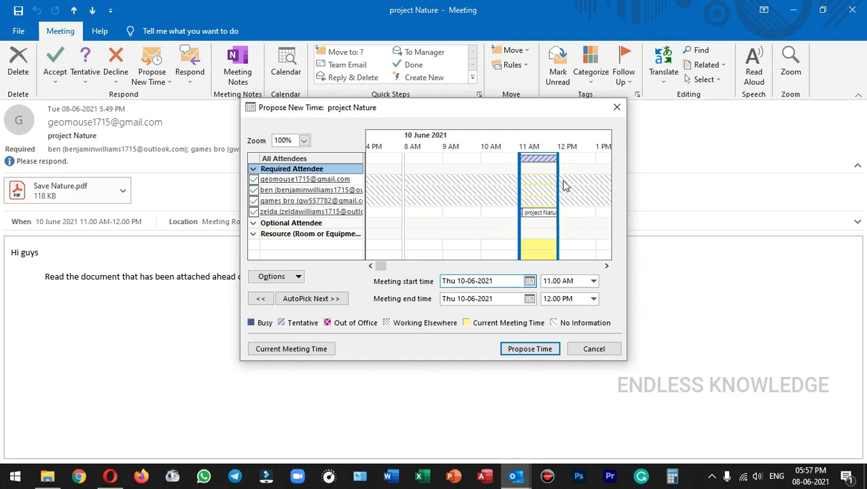
drag(555, 178, 596, 176)
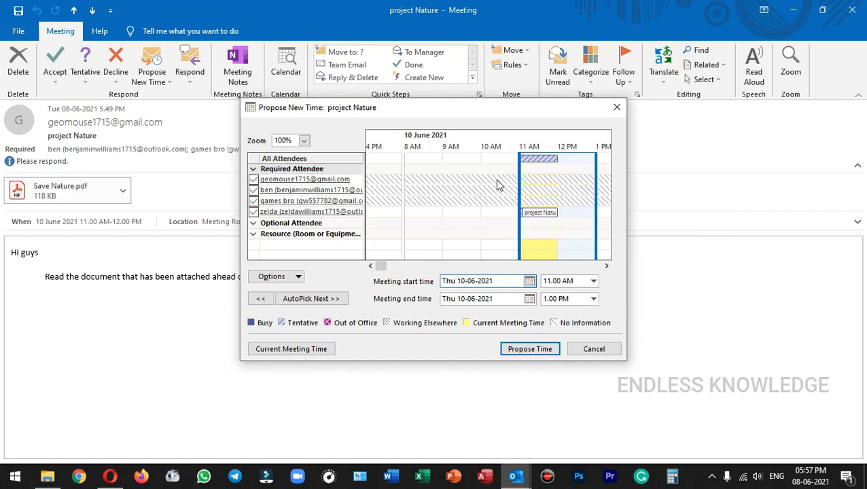
drag(521, 174, 559, 173)
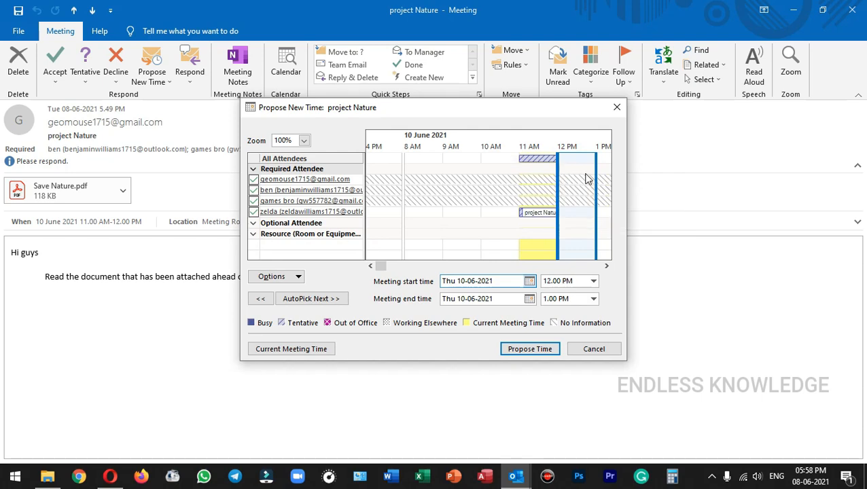
click(315, 301)
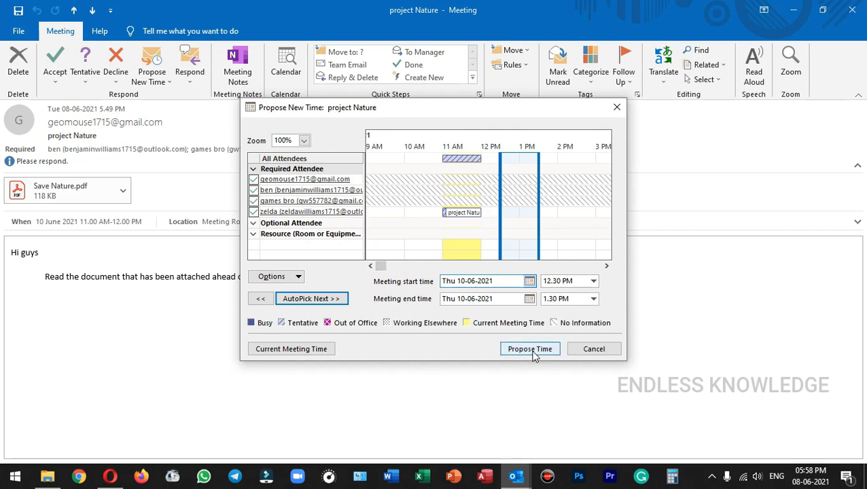
click(592, 349)
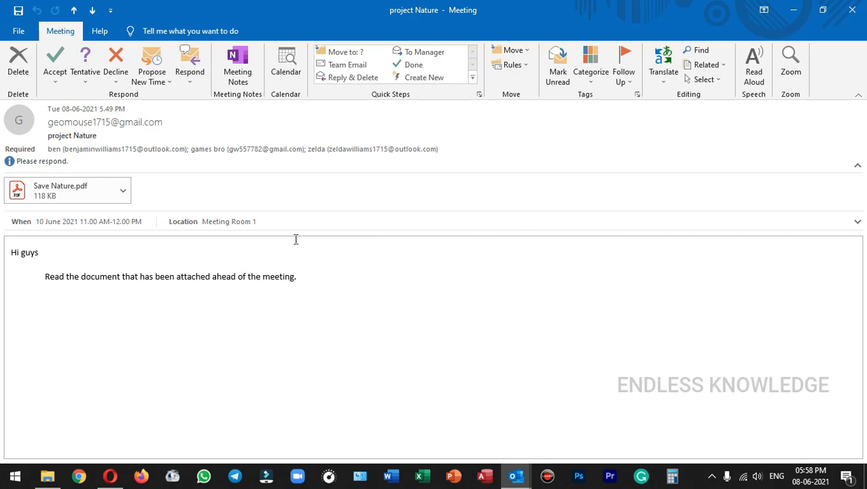
click(852, 11)
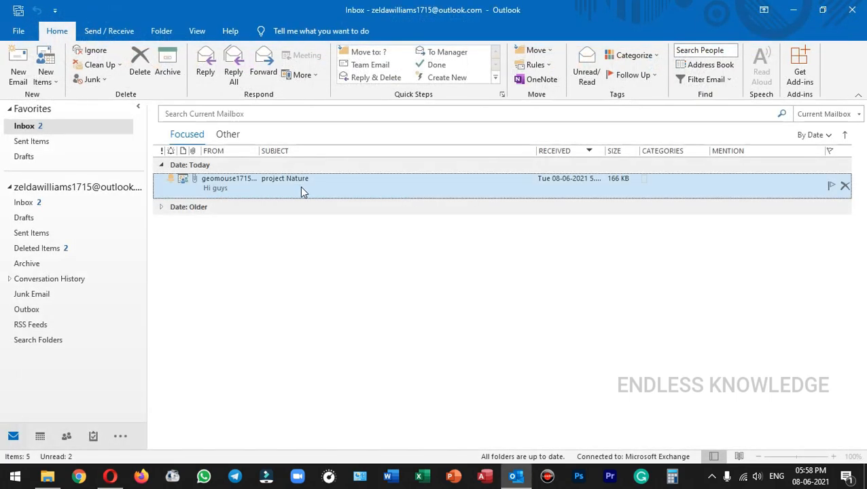
Look up the project Nature meeting on 10 June in the calendar and view its available responses.
click(41, 439)
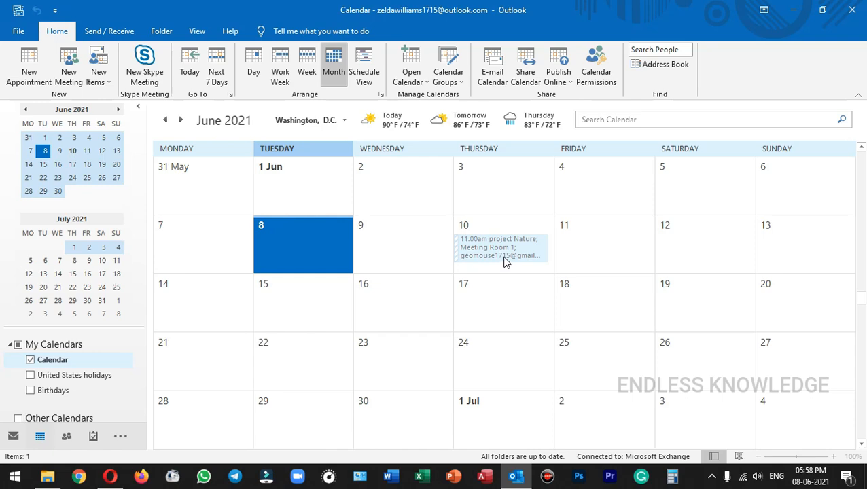
click(505, 252)
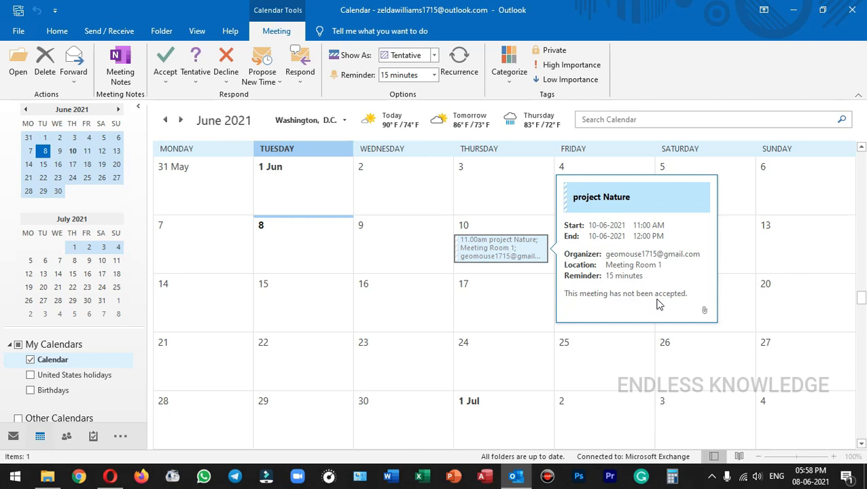
right_click(498, 250)
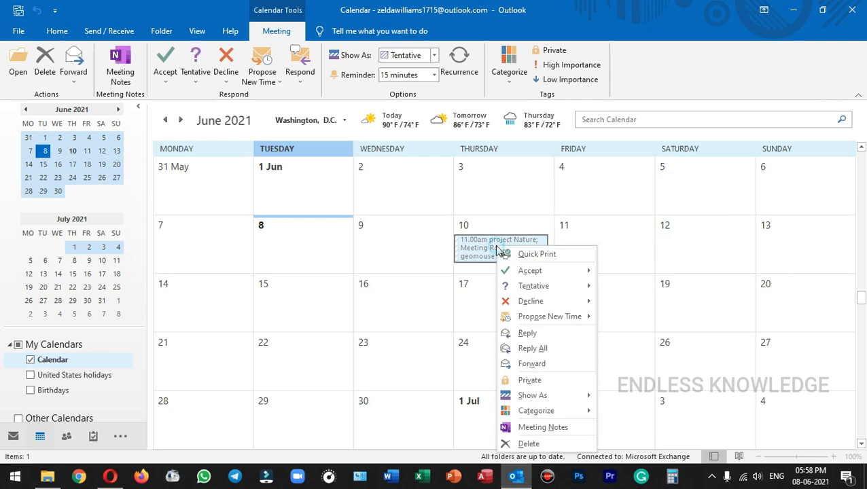
mouse_move(519, 272)
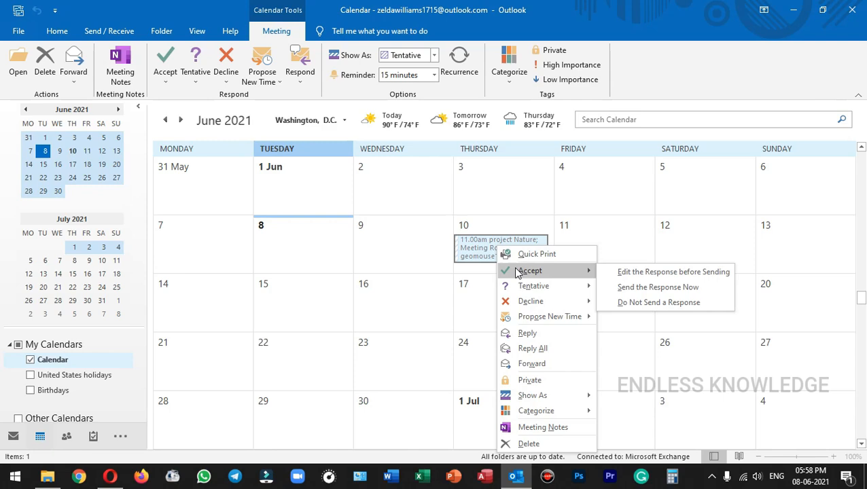
click(480, 250)
click(480, 247)
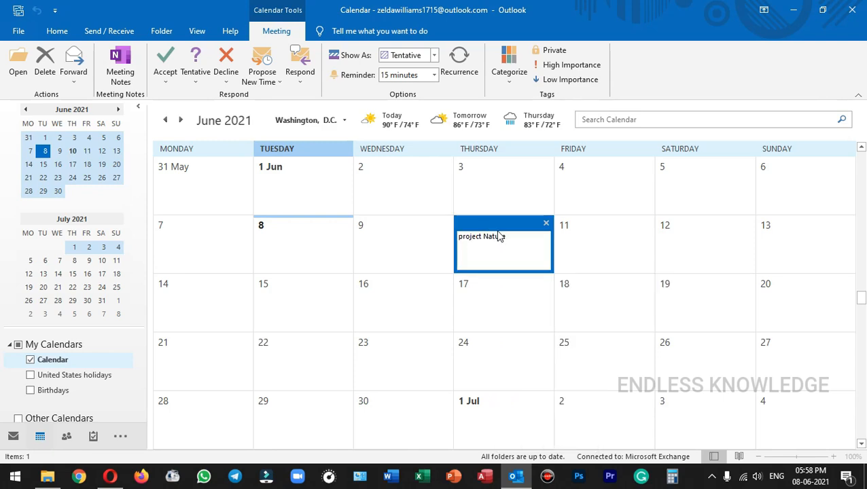
Open the project Nature meeting from the calendar and accept it, sending the response now.
double_click(490, 245)
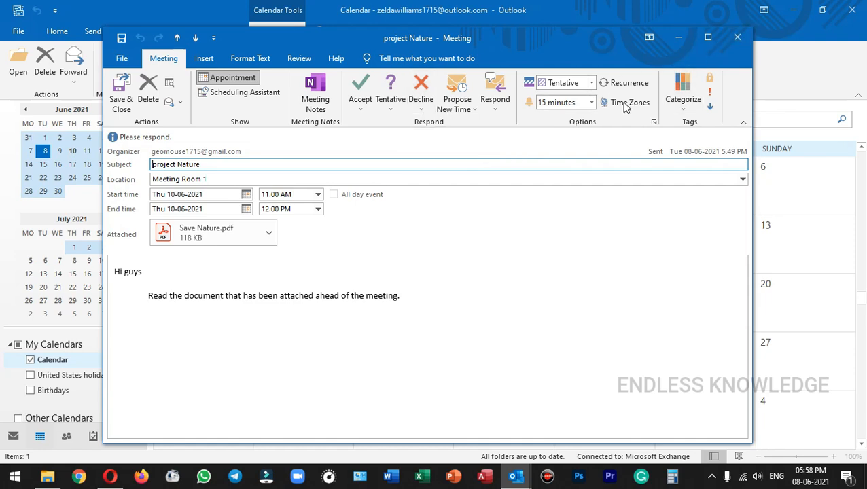
click(362, 111)
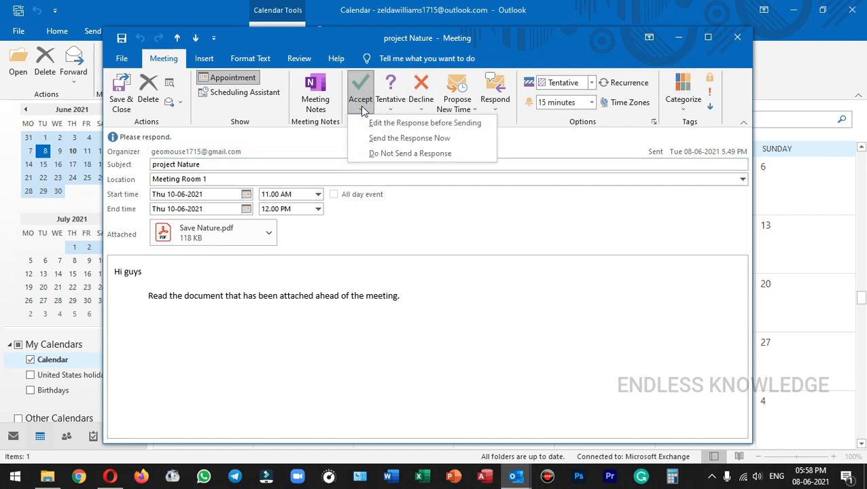
click(403, 139)
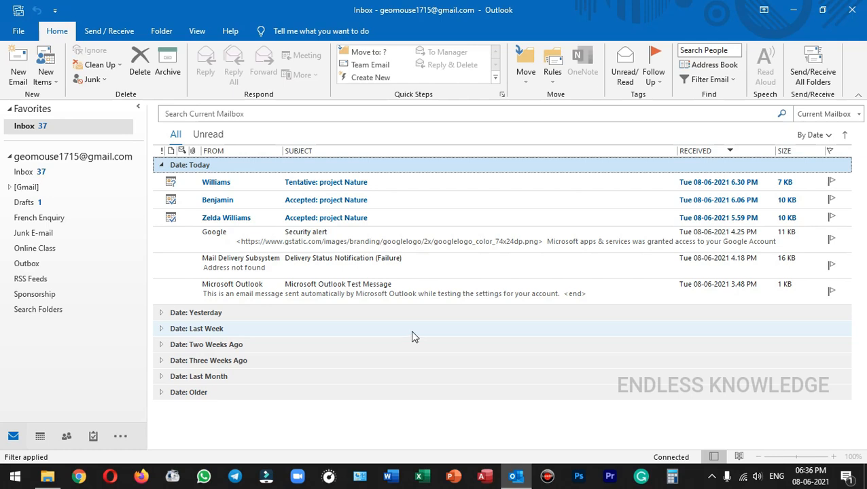
Read the tentative reply in the organizer's inbox and review all attendees' responses in the project Nature meeting's tracking view.
double_click(390, 184)
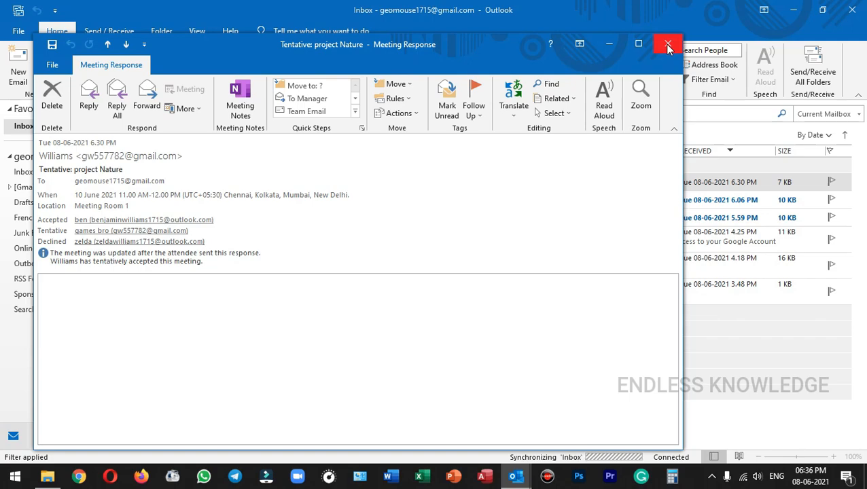
click(667, 43)
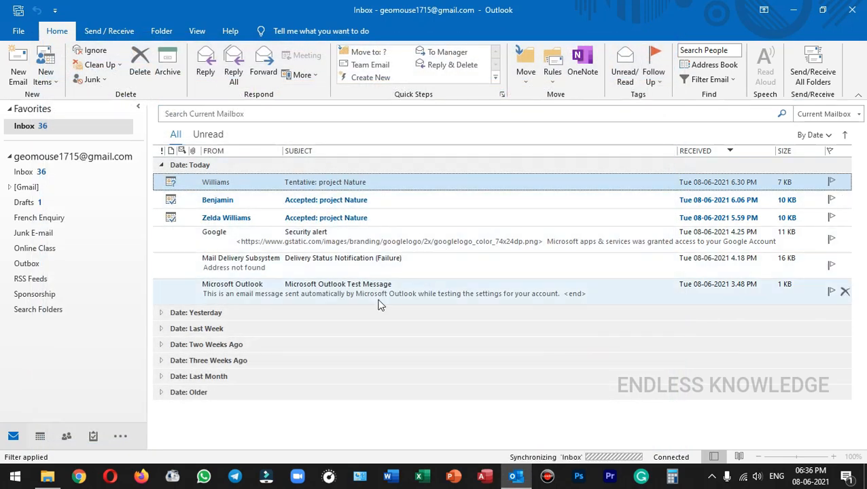
click(40, 438)
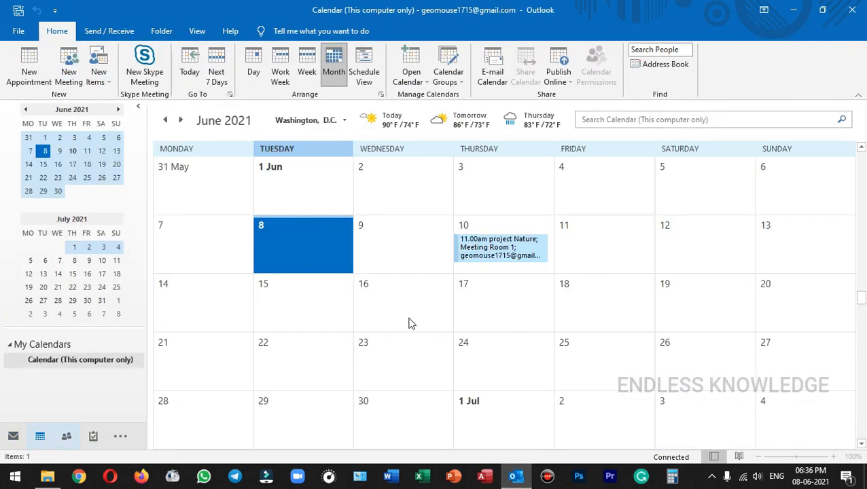
click(503, 254)
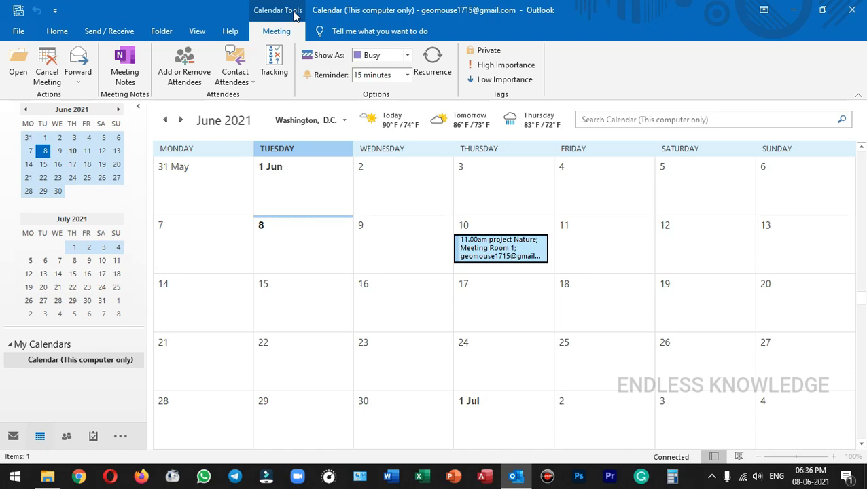
click(281, 65)
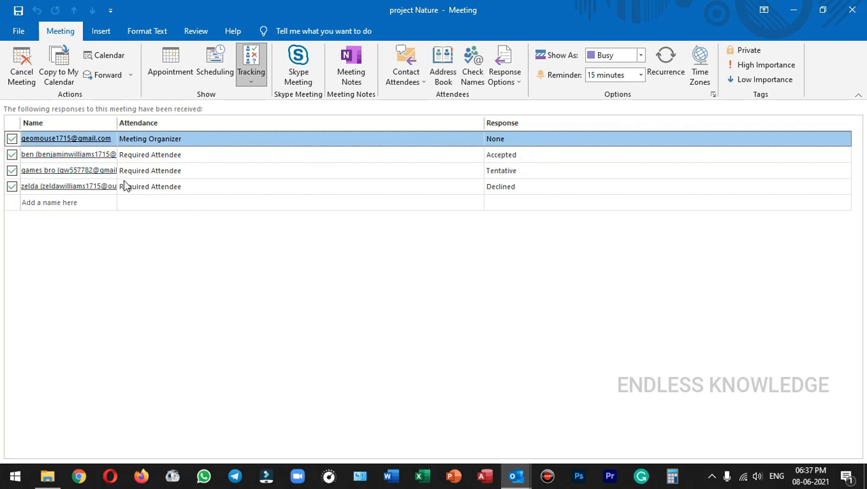
mouse_move(106, 176)
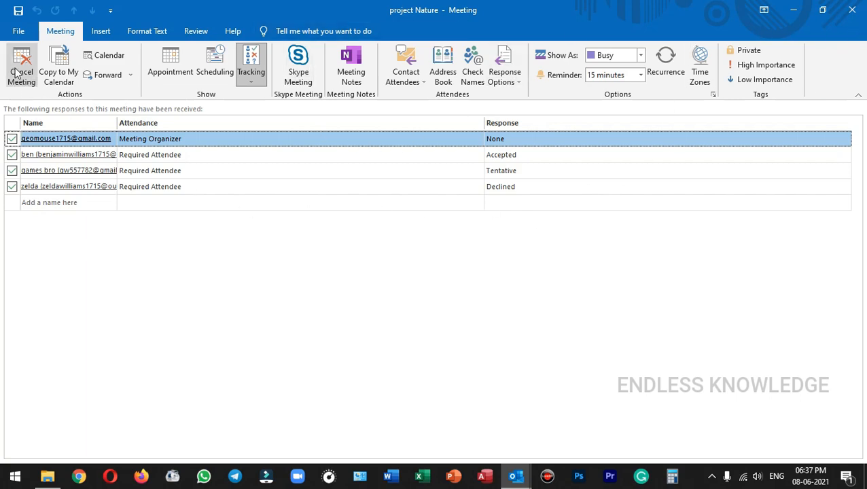
click(854, 9)
Cancel the project Nature meeting on 10 June and send the cancellation to its attendees.
right_click(483, 253)
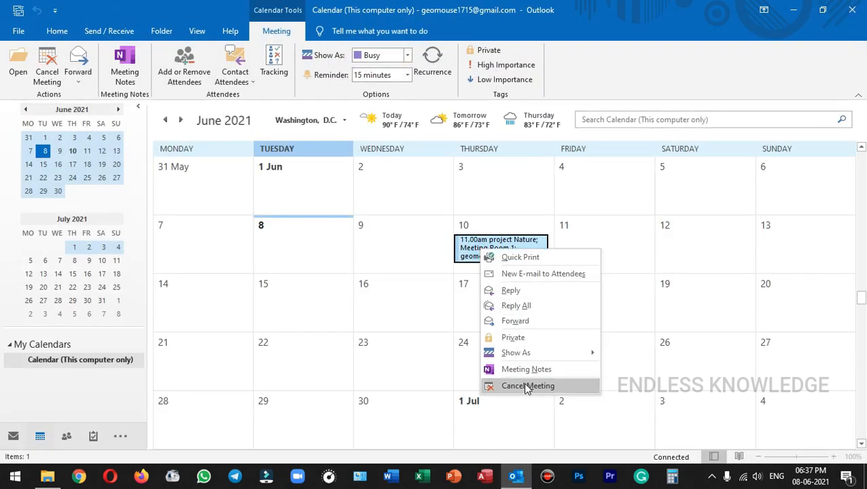
click(470, 246)
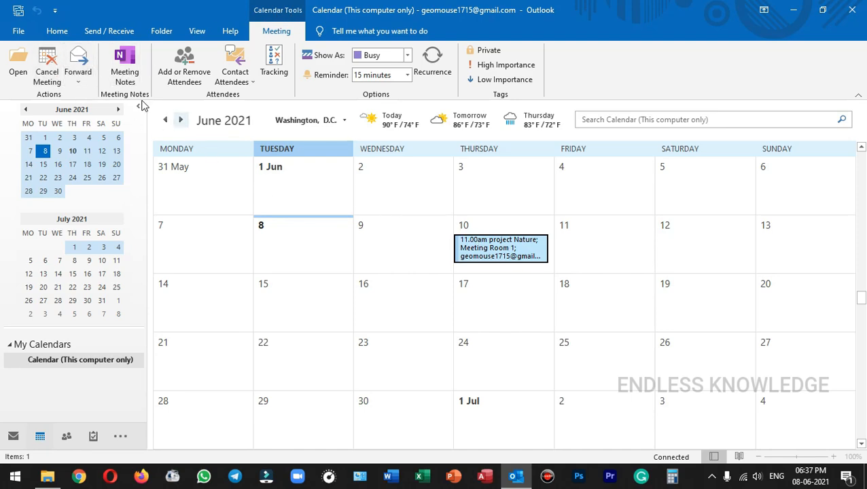
click(49, 66)
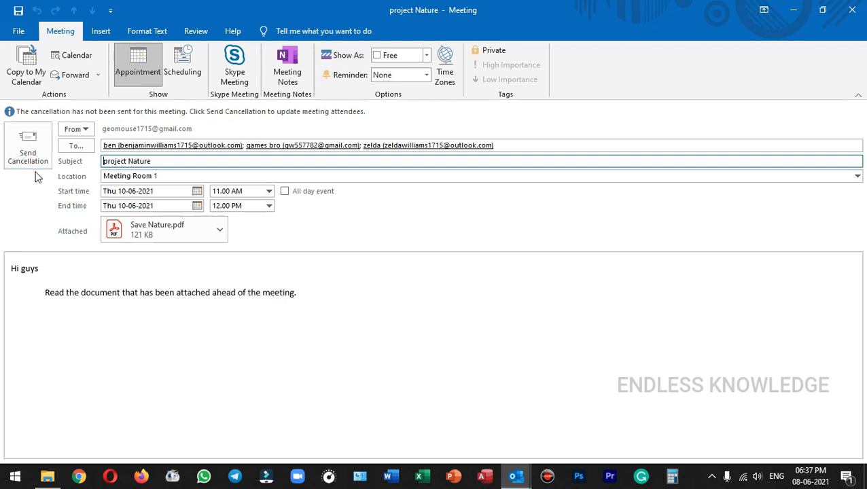
click(32, 150)
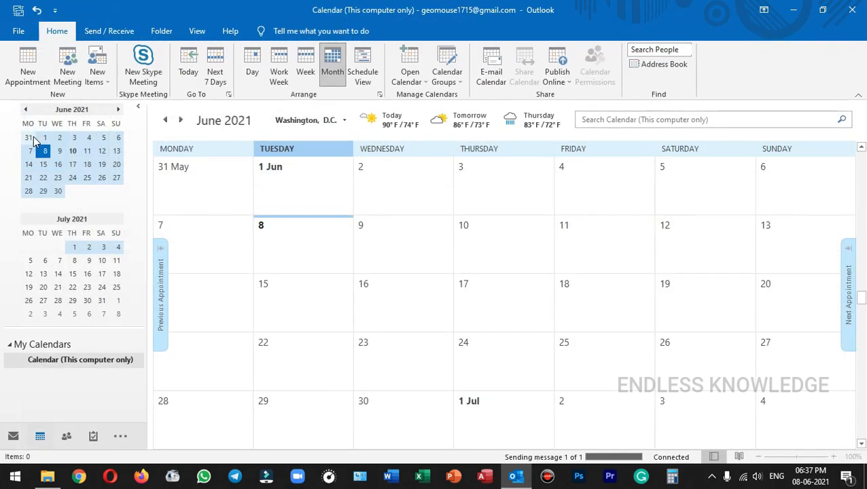